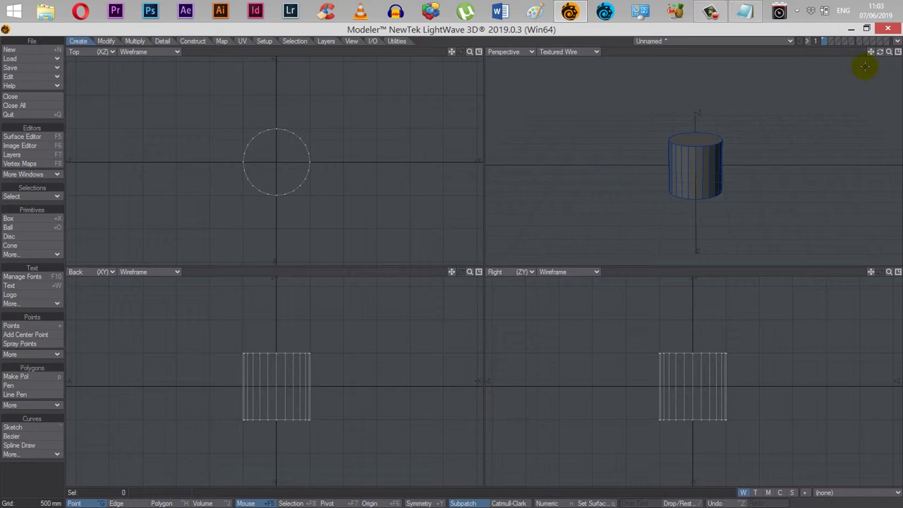
Select the cylinder's top cap polygon and split it into triangles around a centre point with Make Pole
{"action": "left_click_drag", "start_coordinate": [890, 53], "coordinate": [902, 52]}
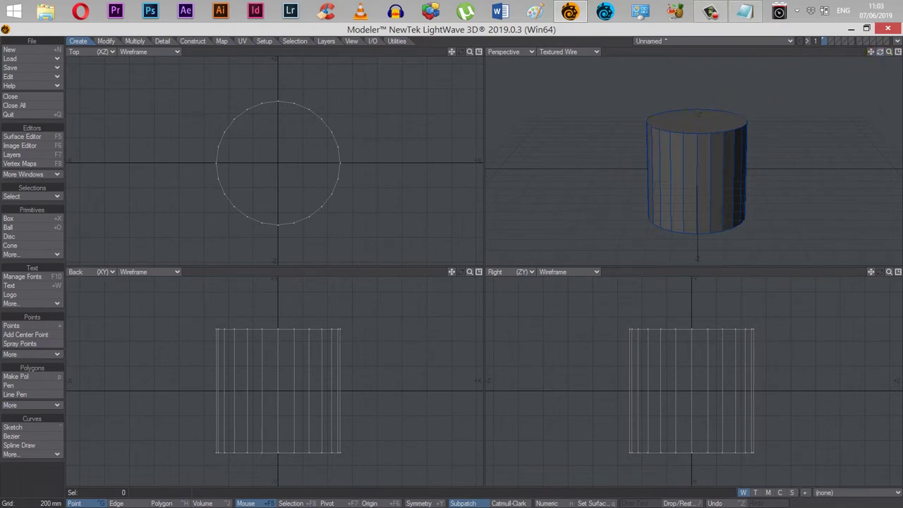
{"action": "mouse_move", "coordinate": [879, 51]}
{"action": "left_mouse_down"}
{"action": "mouse_move", "coordinate": [880, 68]}
{"action": "mouse_move", "coordinate": [896, 52]}
{"action": "mouse_move", "coordinate": [871, 53]}
{"action": "left_mouse_up"}
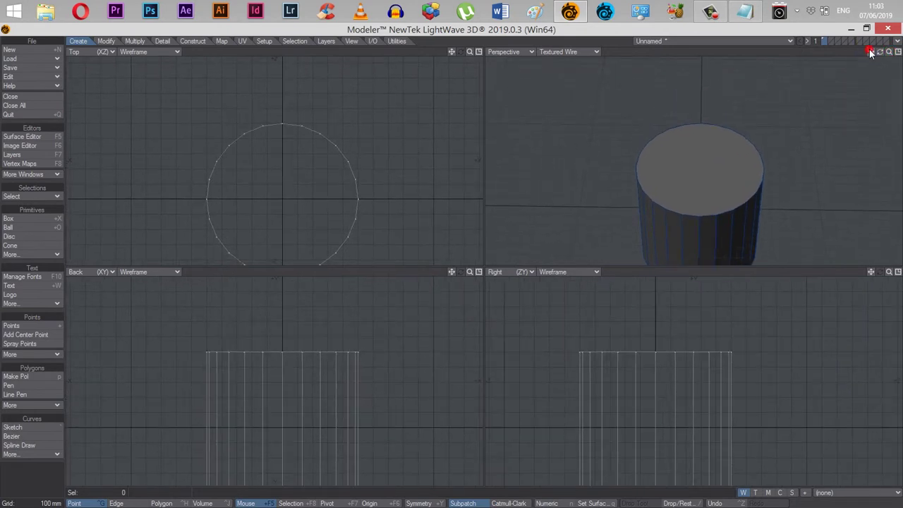
{"action": "key", "text": "ctrl+h"}
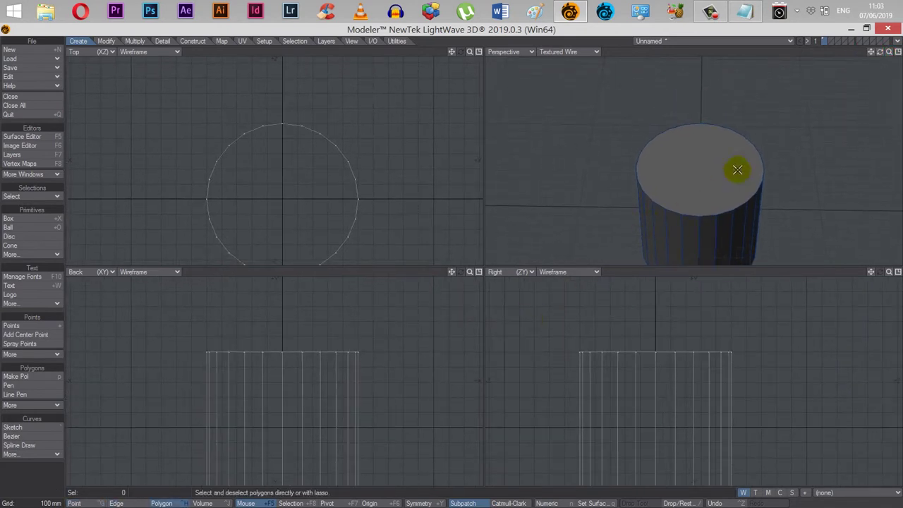
{"action": "left_click", "coordinate": [695, 169]}
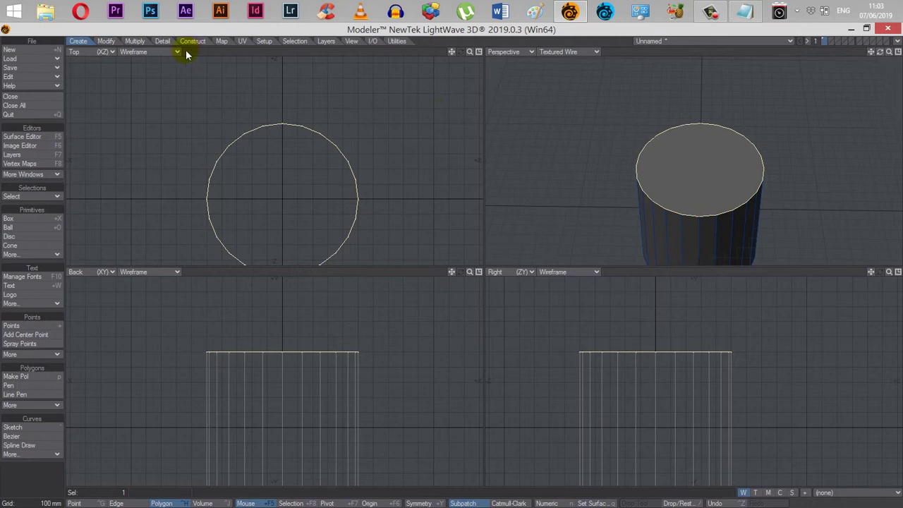
{"action": "left_click", "coordinate": [133, 41]}
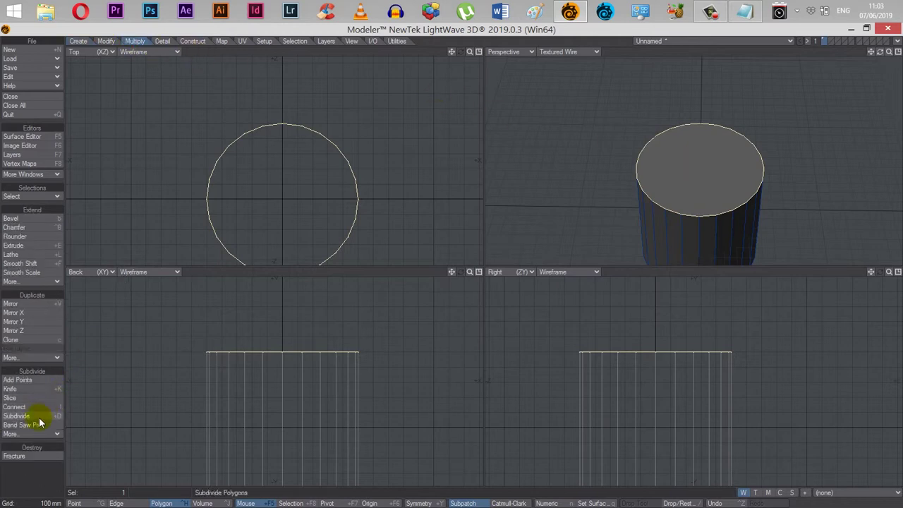
{"action": "left_click", "coordinate": [15, 434]}
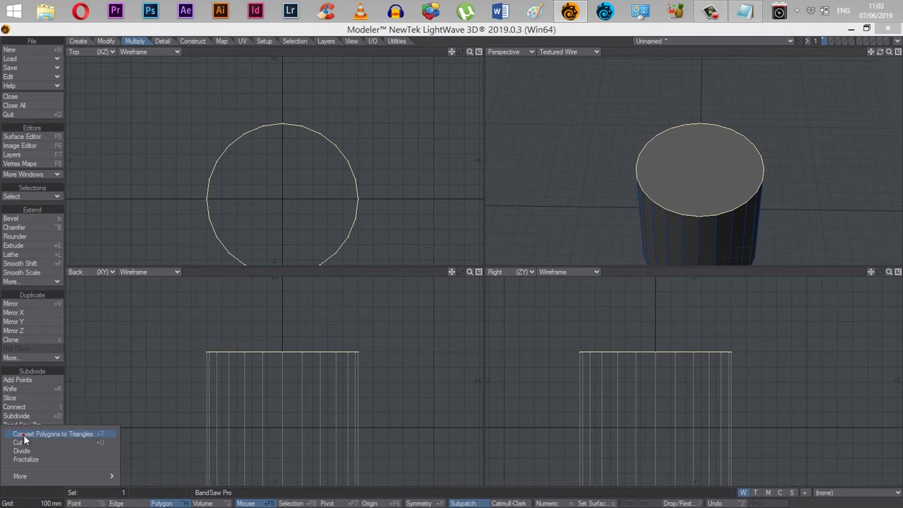
{"action": "mouse_move", "coordinate": [24, 477]}
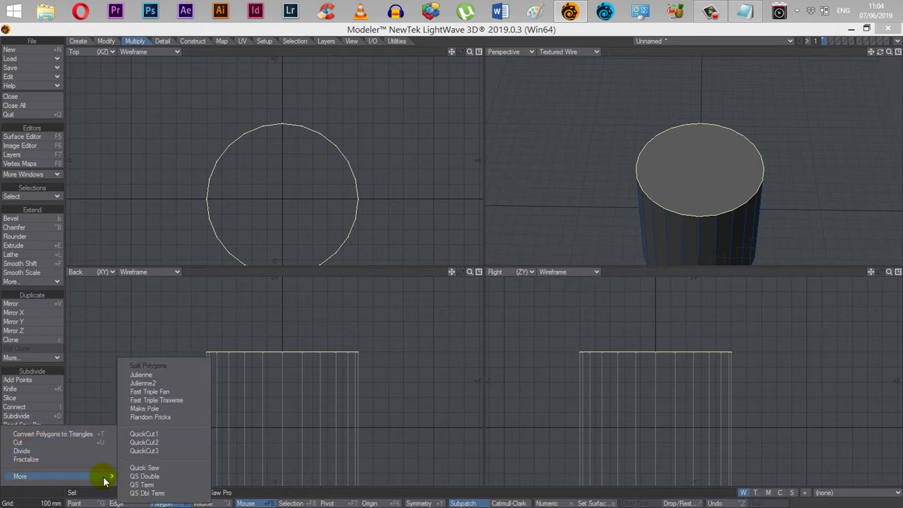
{"action": "left_click", "coordinate": [158, 410]}
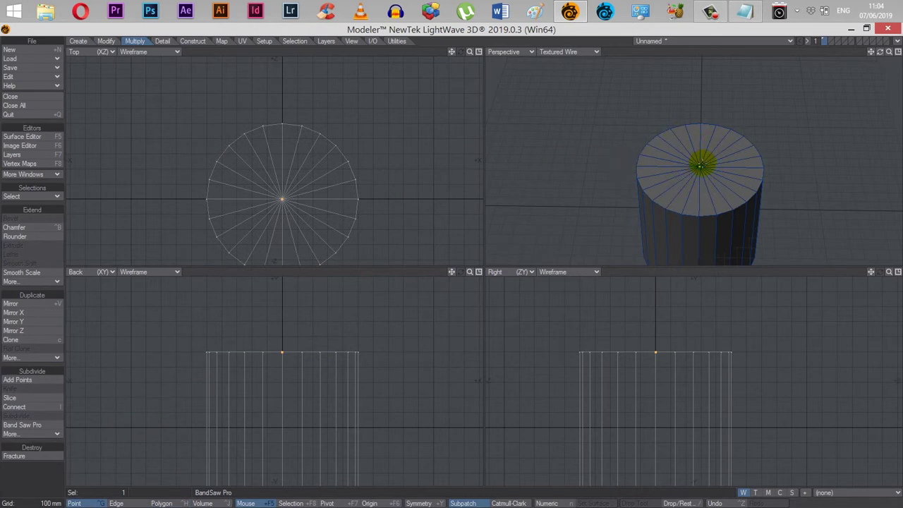
Raise the cap's centre point above the rim with the Move tool to form a shallow cone
{"action": "mouse_move", "coordinate": [452, 272]}
{"action": "left_mouse_down"}
{"action": "mouse_move", "coordinate": [454, 309]}
{"action": "mouse_move", "coordinate": [451, 272]}
{"action": "left_mouse_up"}
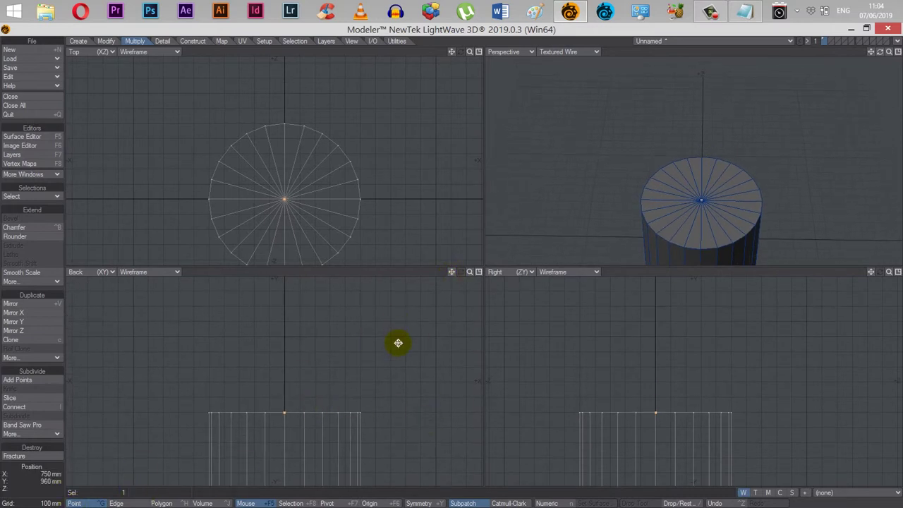
{"action": "key", "text": "t"}
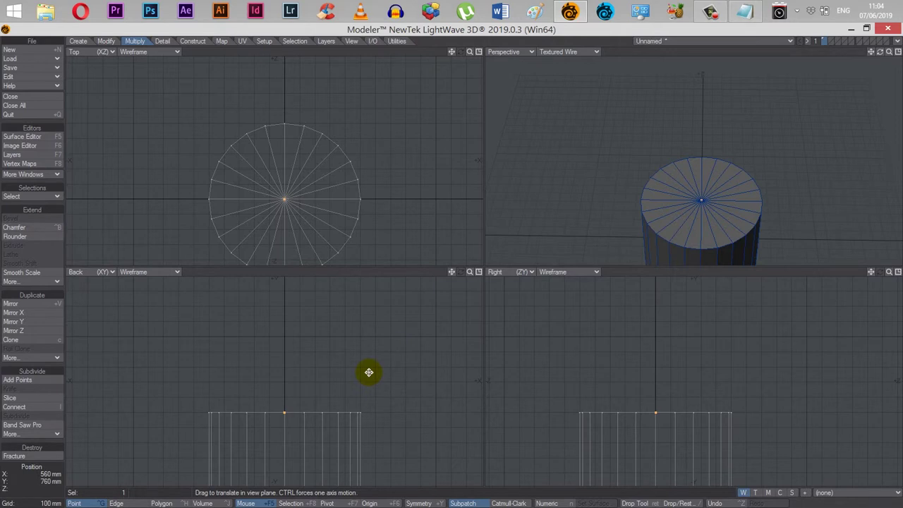
{"action": "key", "text": "Up"}
{"action": "key", "text": "Up"}
{"action": "key", "text": "Up"}
{"action": "key", "text": "Up"}
{"action": "key", "text": "Up"}
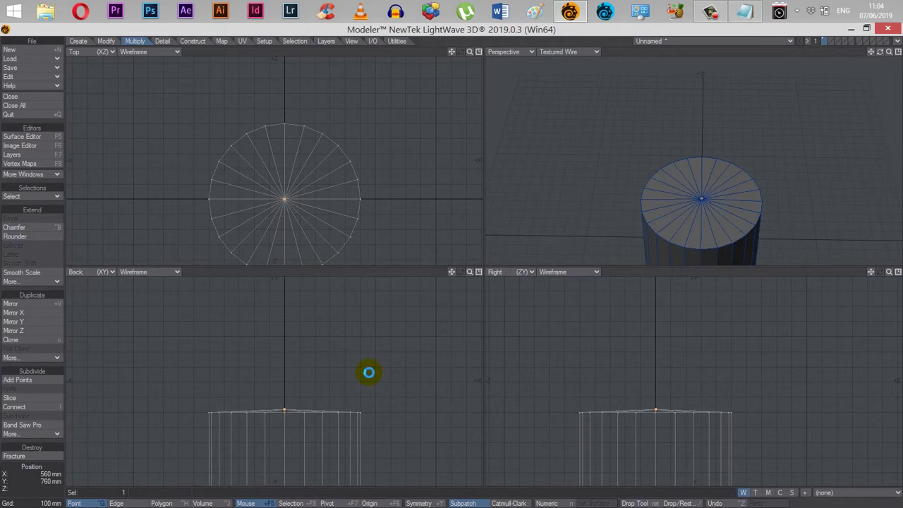
{"action": "key", "text": "Down"}
{"action": "left_click_drag", "start_coordinate": [369, 372], "coordinate": [369, 372]}
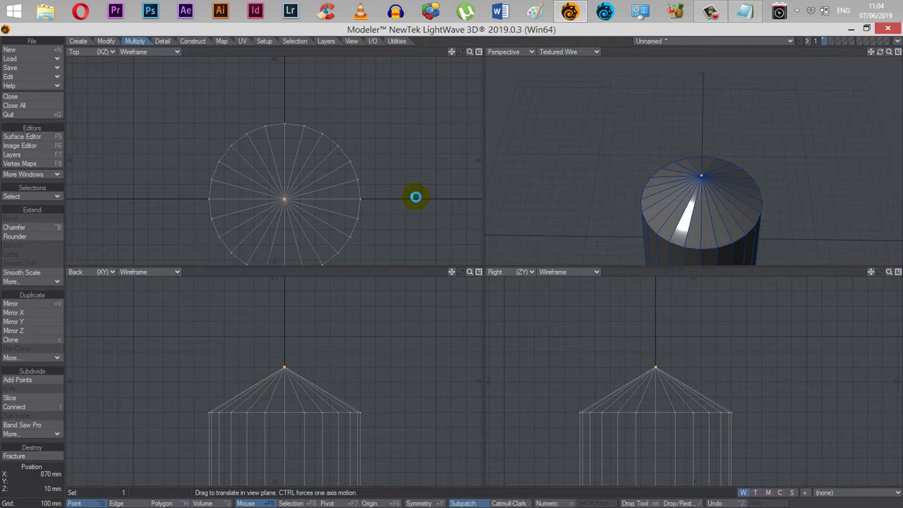
Nudge the cone's apex point off centre along the Z axis and return it to the centre
{"action": "key", "text": "Up"}
{"action": "key", "text": "Up"}
{"action": "key", "text": "Up"}
{"action": "key", "text": "Up"}
{"action": "key", "text": "Up"}
{"action": "key", "text": "Up"}
{"action": "key", "text": "Up"}
{"action": "key", "text": "Up"}
{"action": "key", "text": "Up"}
{"action": "key", "text": "Up"}
{"action": "key", "text": "Up"}
{"action": "key", "text": "Up"}
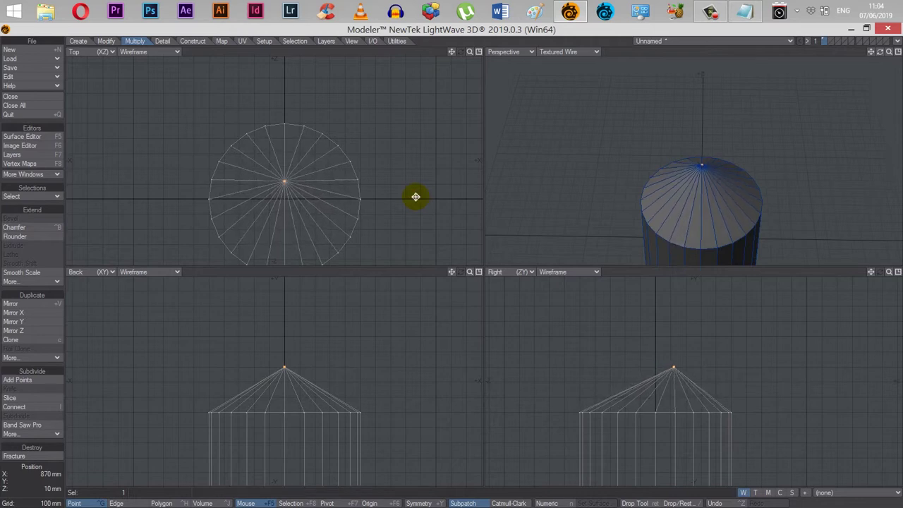
{"action": "key", "text": "Up"}
{"action": "key", "text": "Up"}
{"action": "key", "text": "Up"}
{"action": "key", "text": "Up"}
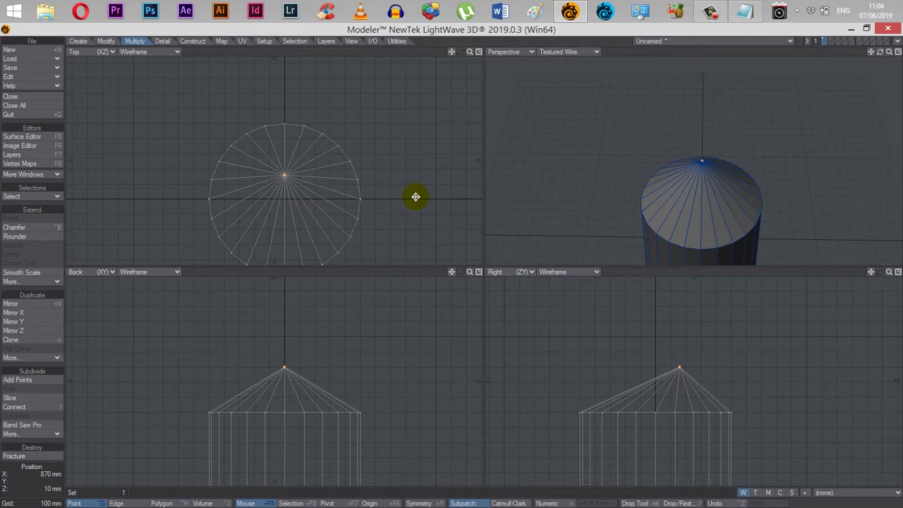
{"action": "key", "text": "Down"}
{"action": "key", "text": "Down"}
{"action": "key", "text": "Down"}
{"action": "key", "text": "Down"}
{"action": "key", "text": "Down"}
{"action": "key", "text": "Down"}
{"action": "key", "text": "Down"}
{"action": "key", "text": "Down"}
{"action": "key", "text": "Down"}
{"action": "key", "text": "Down"}
{"action": "key", "text": "Down"}
{"action": "key", "text": "Down"}
{"action": "key", "text": "Down"}
{"action": "key", "text": "Down"}
{"action": "key", "text": "Down"}
{"action": "key", "text": "Down"}
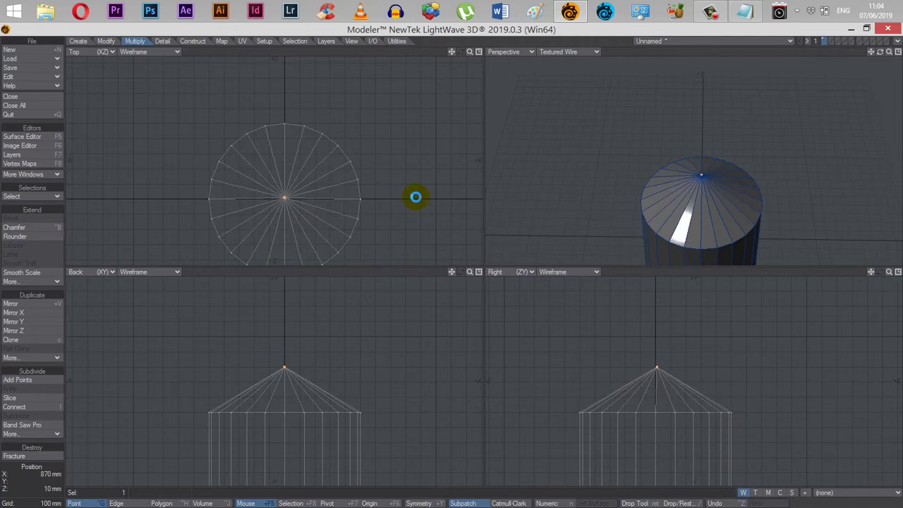
Raise the apex point further to form a tall cone, and clear the point selection
{"action": "left_click_drag", "start_coordinate": [393, 353], "coordinate": [393, 352]}
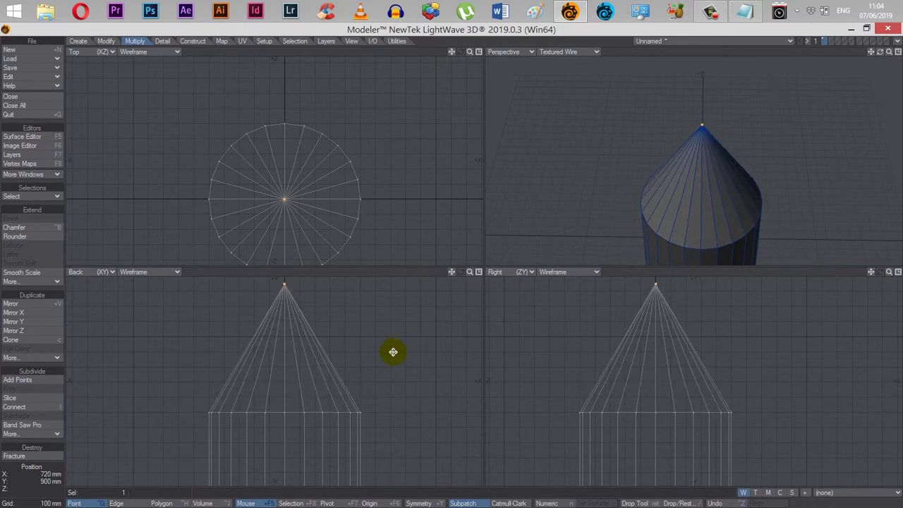
{"action": "key", "text": "Return"}
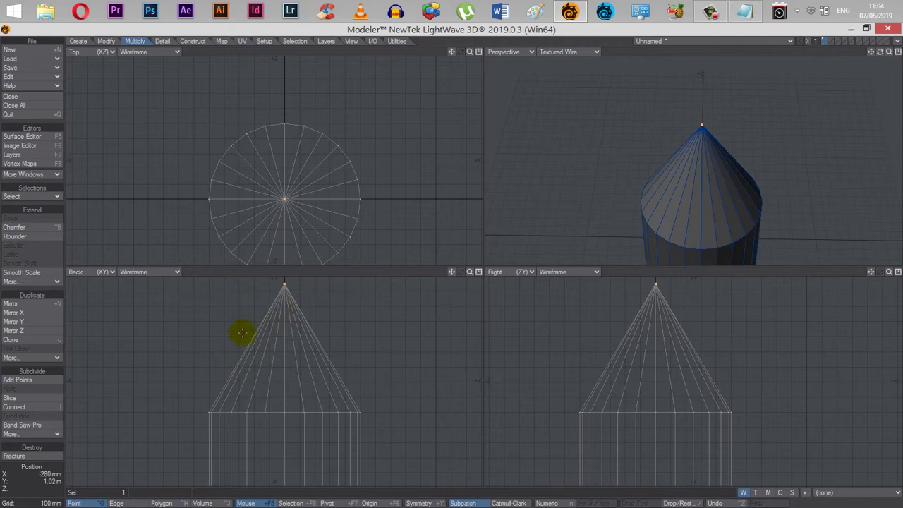
{"action": "left_click", "coordinate": [18, 485]}
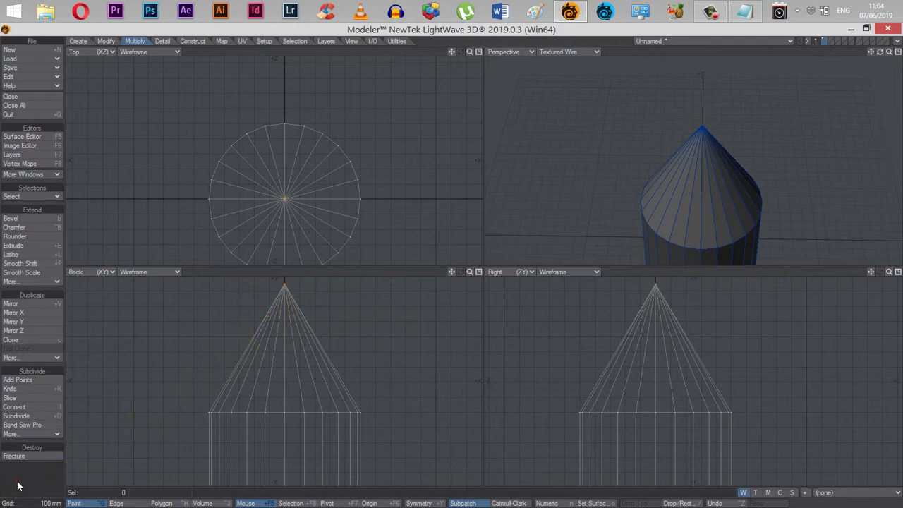
Convert the cylinder and its cone tip to SubPatches, dismiss the error, and examine the rounded shape
{"action": "mouse_move", "coordinate": [880, 52]}
{"action": "left_mouse_down"}
{"action": "mouse_move", "coordinate": [888, 53]}
{"action": "mouse_move", "coordinate": [867, 53]}
{"action": "left_mouse_up"}
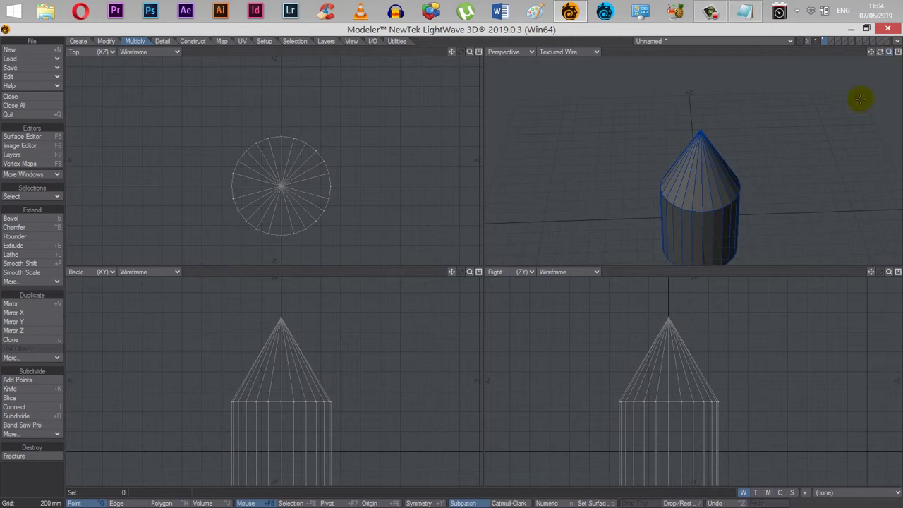
{"action": "key", "text": "Tab"}
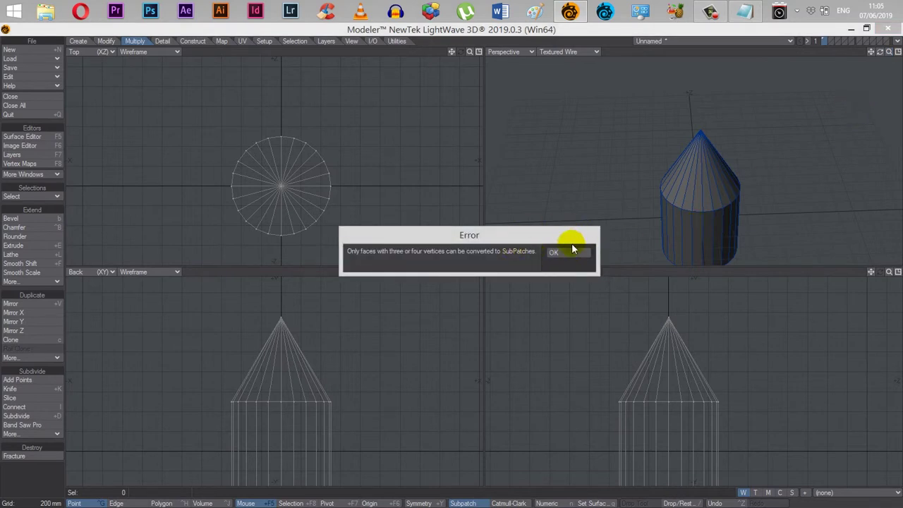
{"action": "left_click", "coordinate": [572, 252]}
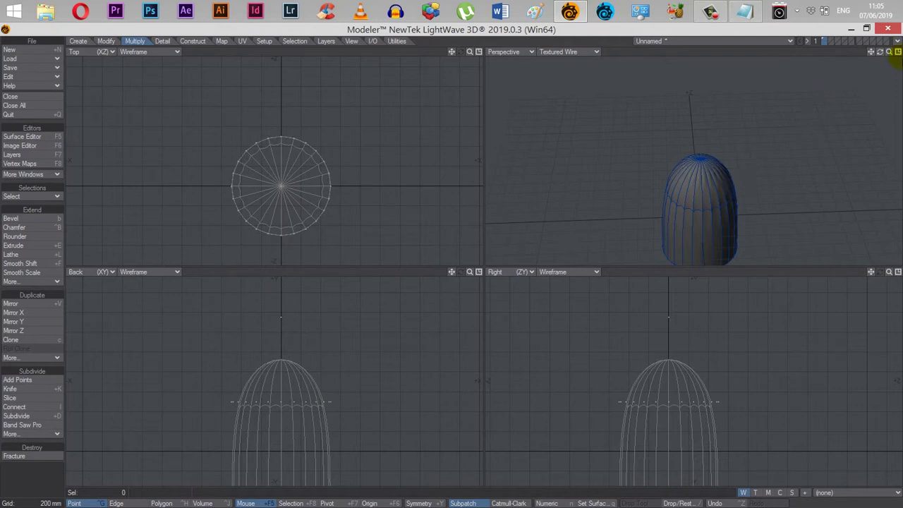
{"action": "left_click_drag", "start_coordinate": [881, 53], "coordinate": [847, 65]}
{"action": "left_click_drag", "start_coordinate": [679, 179], "coordinate": [688, 212]}
{"action": "left_click_drag", "start_coordinate": [869, 84], "coordinate": [873, 87]}
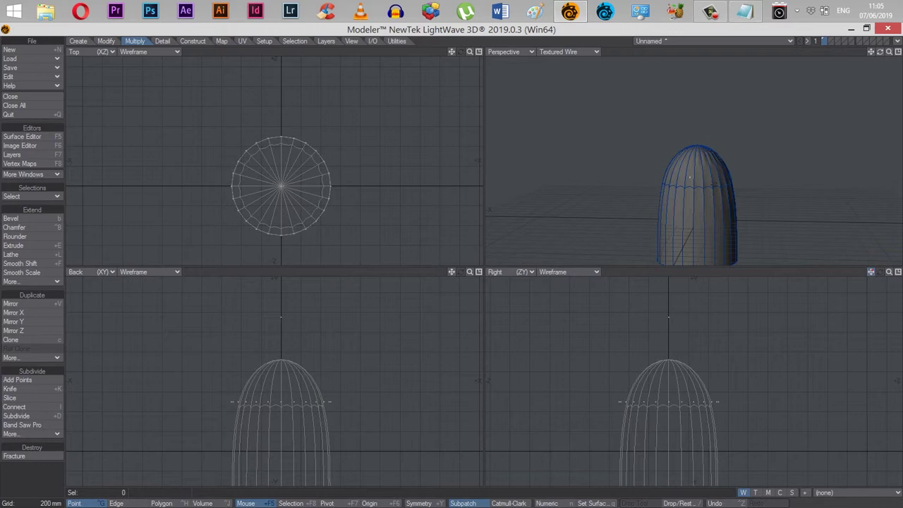
Rotate the whole object by -90° in the Right view so its tip points along the Z axis
{"action": "left_click_drag", "start_coordinate": [871, 271], "coordinate": [871, 272]}
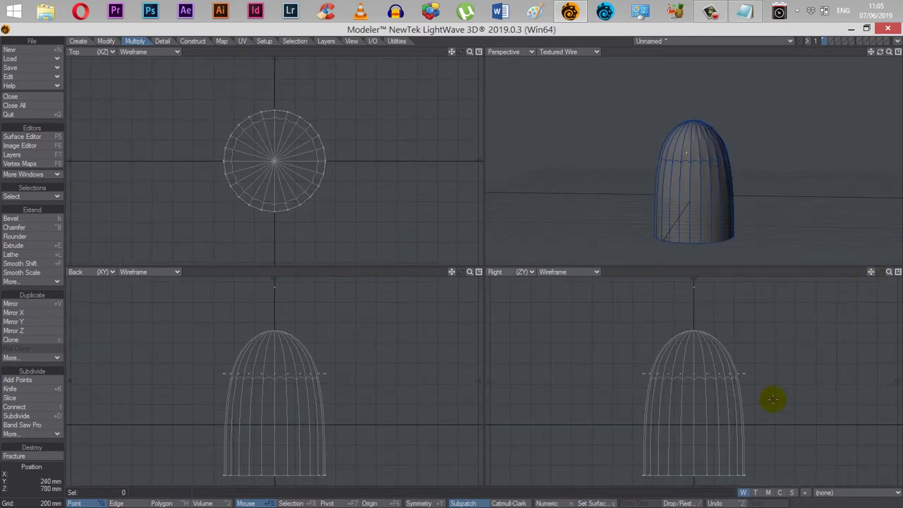
{"action": "key", "text": "y"}
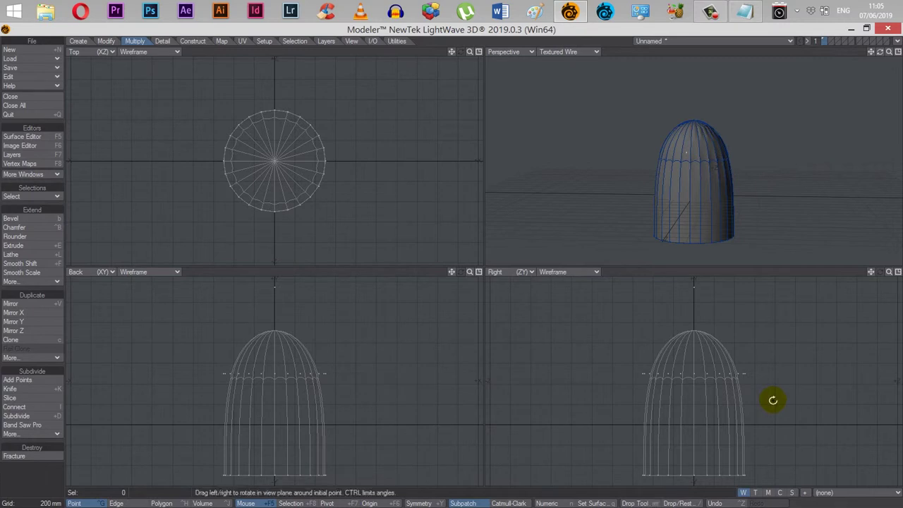
{"action": "left_click_drag", "start_coordinate": [694, 415], "coordinate": [685, 415]}
{"action": "left_click_drag", "start_coordinate": [737, 294], "coordinate": [821, 413]}
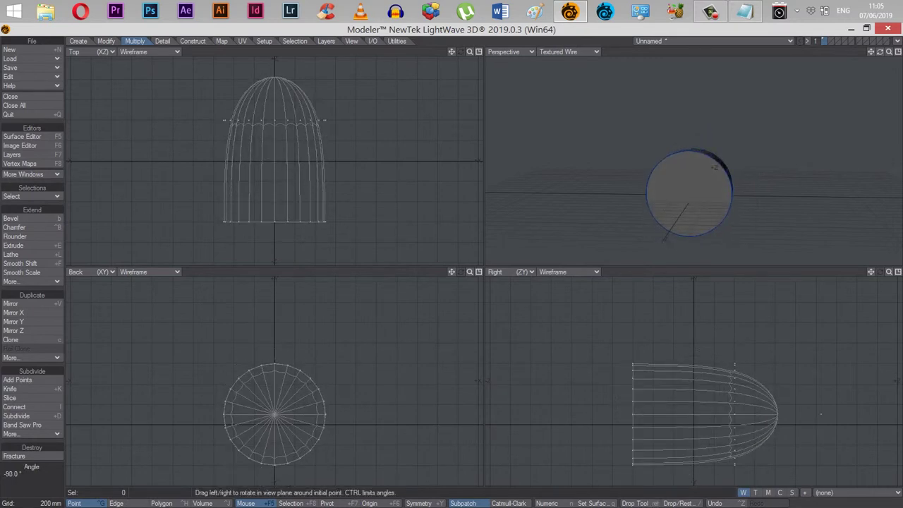
Move the object so its flat end sits centred on the origin, and mirror it across the Z axis
{"action": "key", "text": "t"}
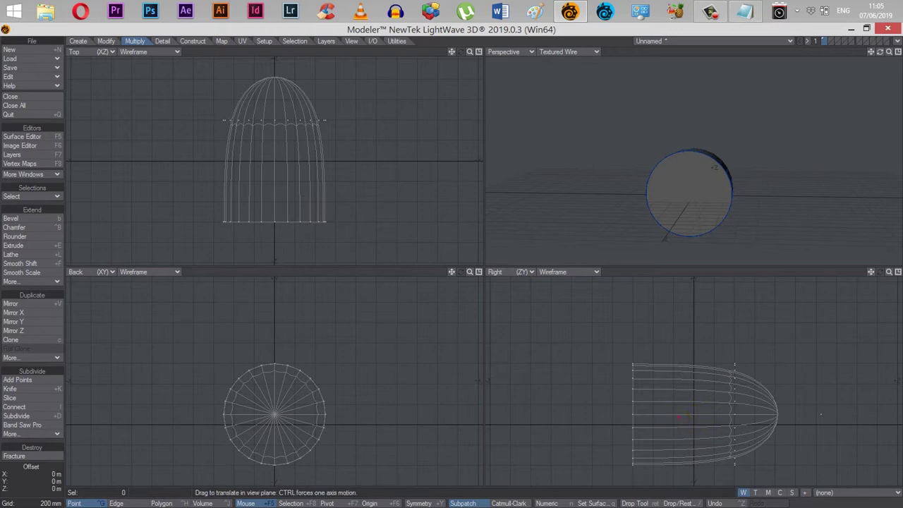
{"action": "left_click_drag", "start_coordinate": [821, 415], "coordinate": [882, 425]}
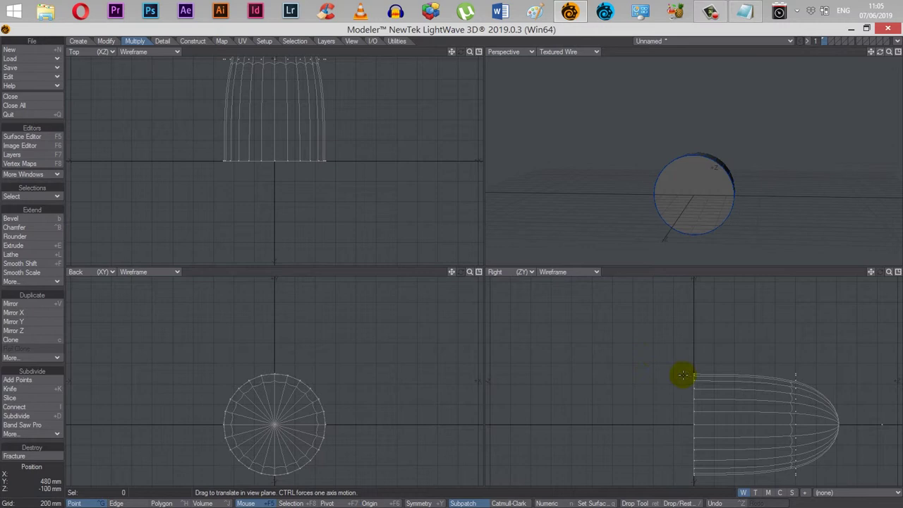
{"action": "key", "text": "Return"}
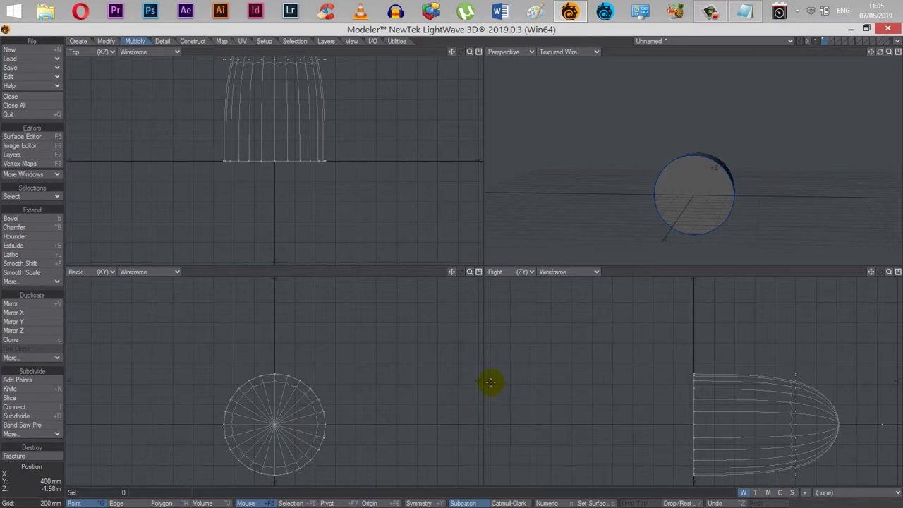
{"action": "left_click", "coordinate": [13, 330]}
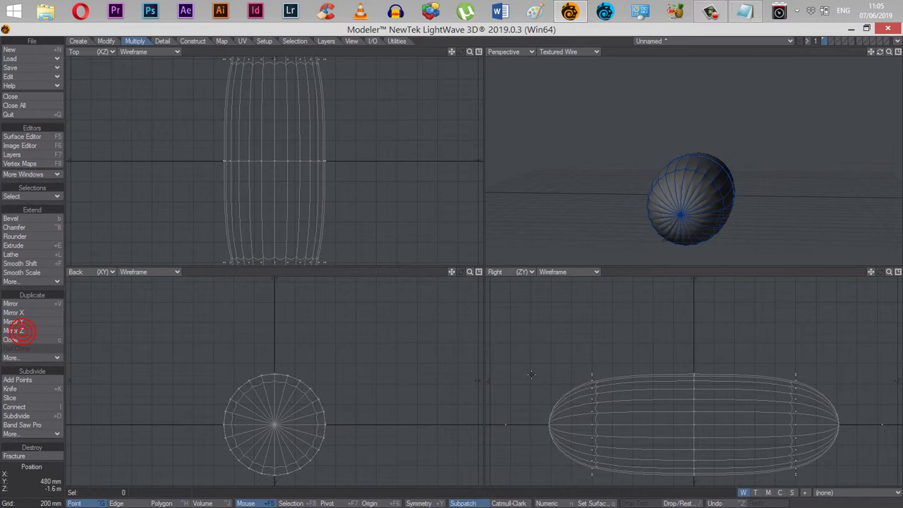
Inspect the seam between the mirrored halves and switch the object from SubPatches back to plain polygons
{"action": "left_click_drag", "start_coordinate": [880, 55], "coordinate": [890, 55]}
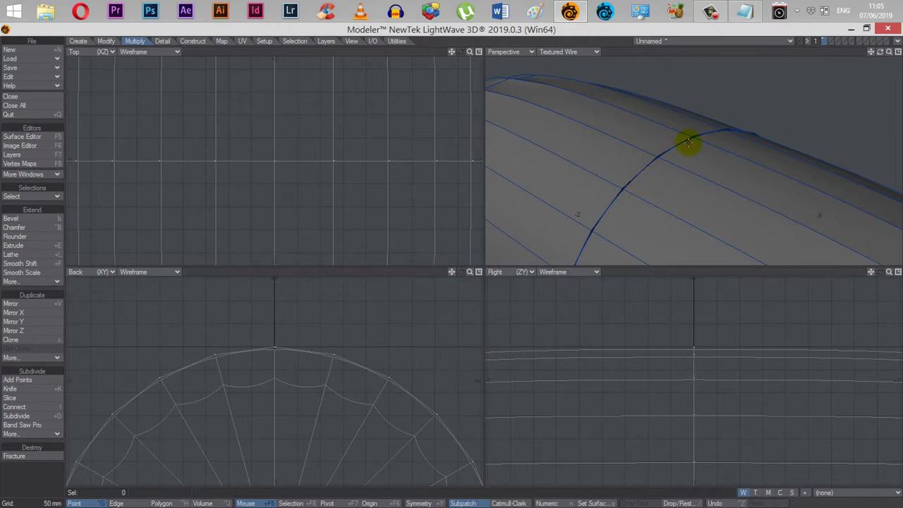
{"action": "key", "text": "Tab"}
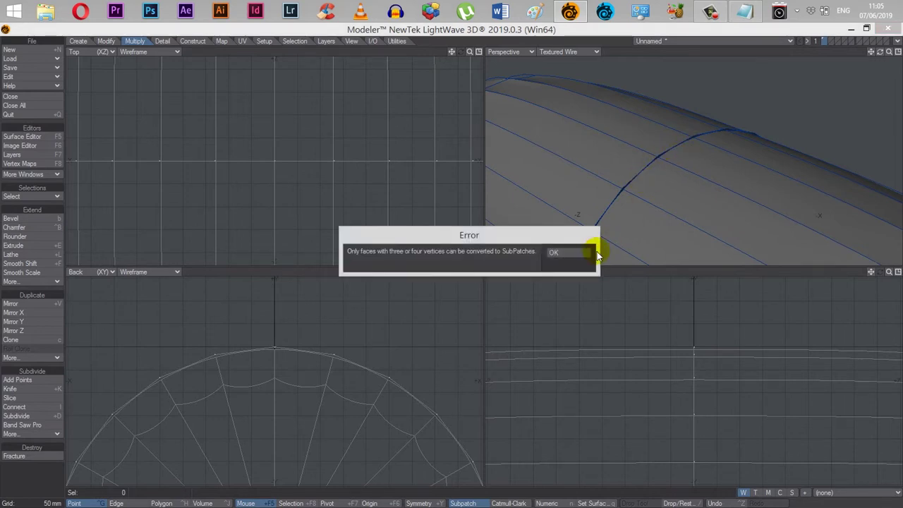
{"action": "left_click", "coordinate": [578, 253]}
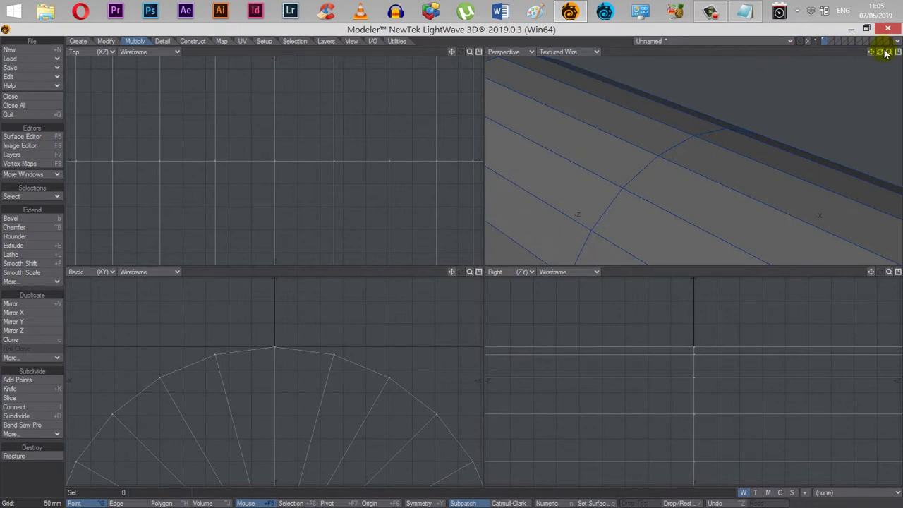
{"action": "key", "text": "a"}
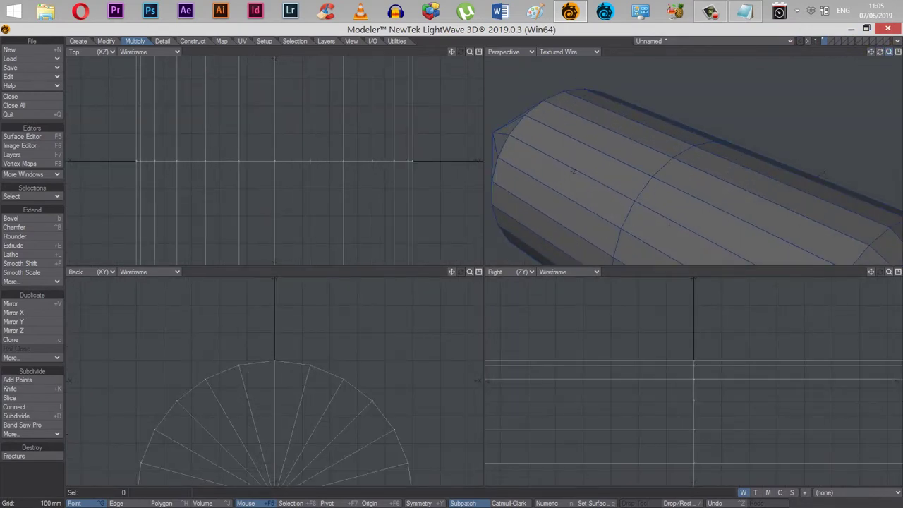
{"action": "left_click_drag", "start_coordinate": [879, 52], "coordinate": [858, 44]}
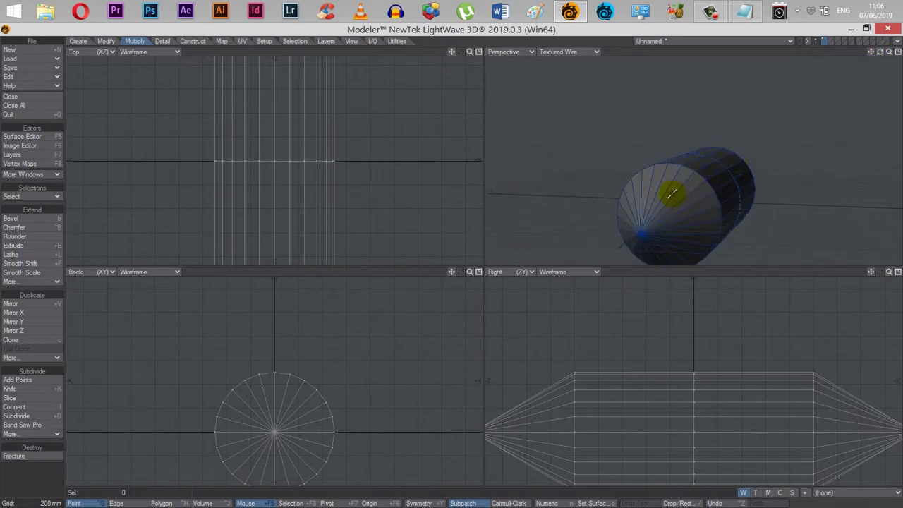
Select the triangular polygons of the +Z end cone, examine them from another angle, and clear the selection
{"action": "key", "text": "space"}
{"action": "key", "text": "space"}
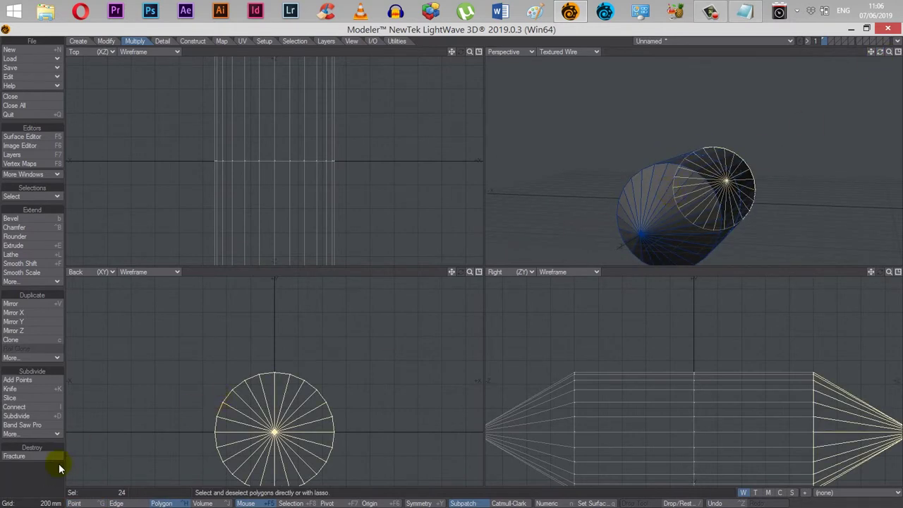
{"action": "mouse_move", "coordinate": [880, 52]}
{"action": "left_mouse_down"}
{"action": "mouse_move", "coordinate": [776, 48]}
{"action": "mouse_move", "coordinate": [876, 71]}
{"action": "mouse_move", "coordinate": [840, 64]}
{"action": "mouse_move", "coordinate": [889, 43]}
{"action": "mouse_move", "coordinate": [882, 47]}
{"action": "left_mouse_up"}
{"action": "left_click_drag", "start_coordinate": [804, 74], "coordinate": [885, 54]}
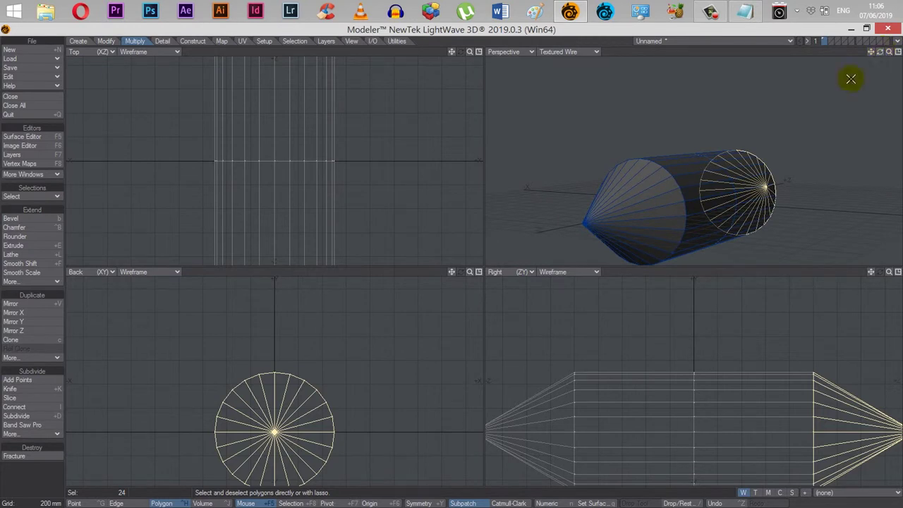
{"action": "left_click", "coordinate": [37, 486]}
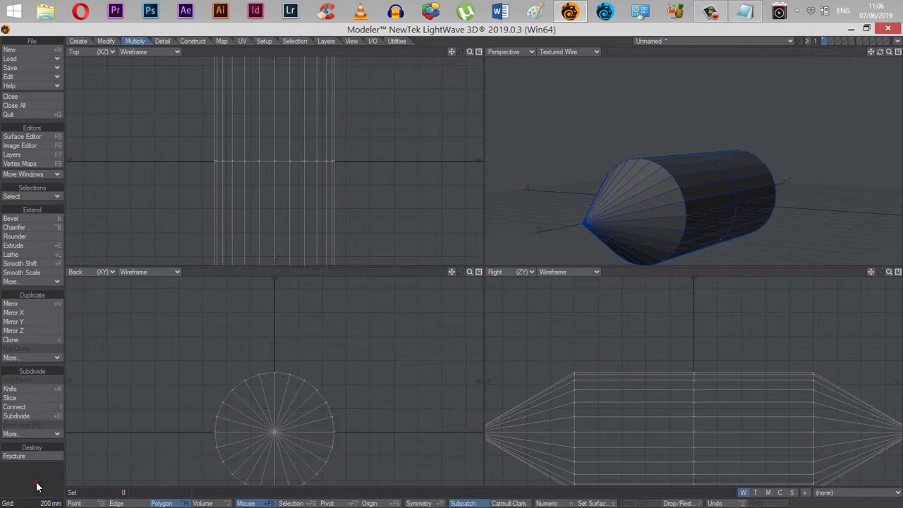